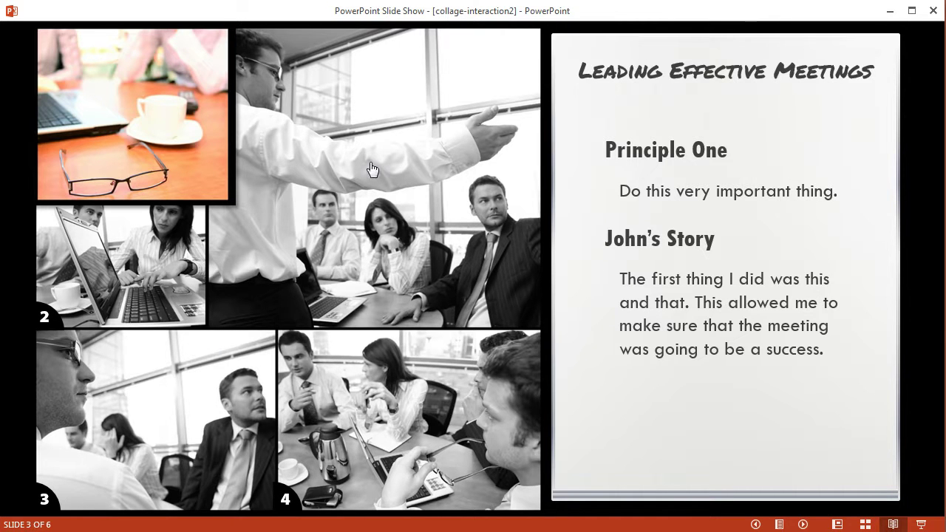
Step: Try the finished collage interaction in the slide show by opening its photo panels one after another
click(316, 228)
click(144, 412)
click(365, 427)
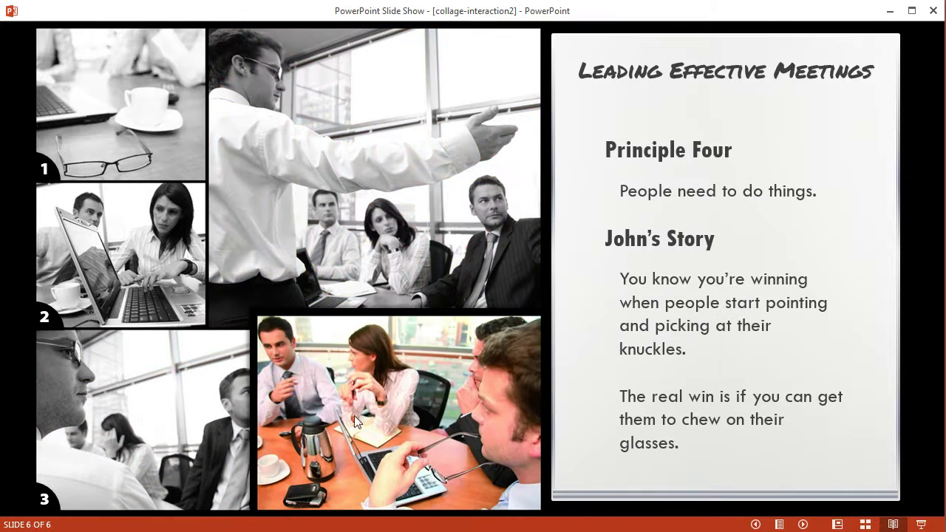
click(140, 281)
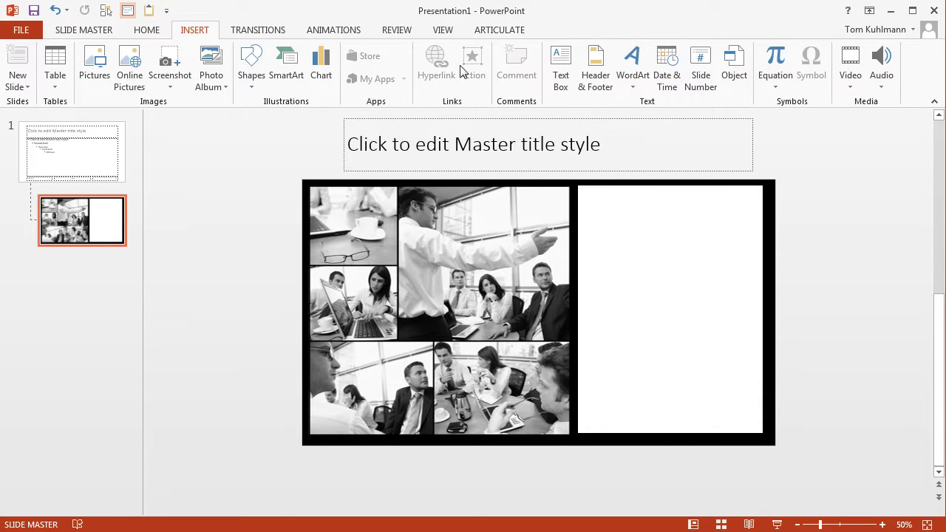
Step: Examine the collage layout and its blank white text panel in Slide Master view, and return to the slides
click(443, 30)
click(189, 78)
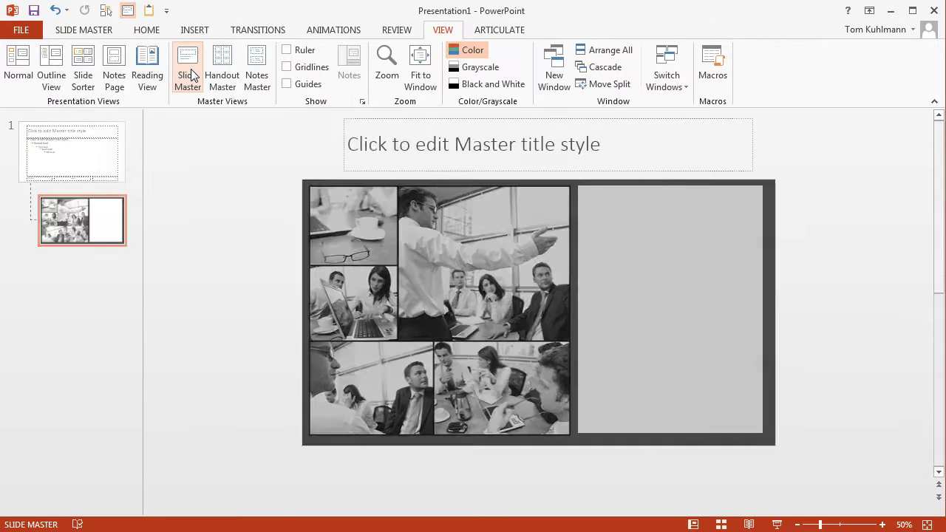
click(66, 225)
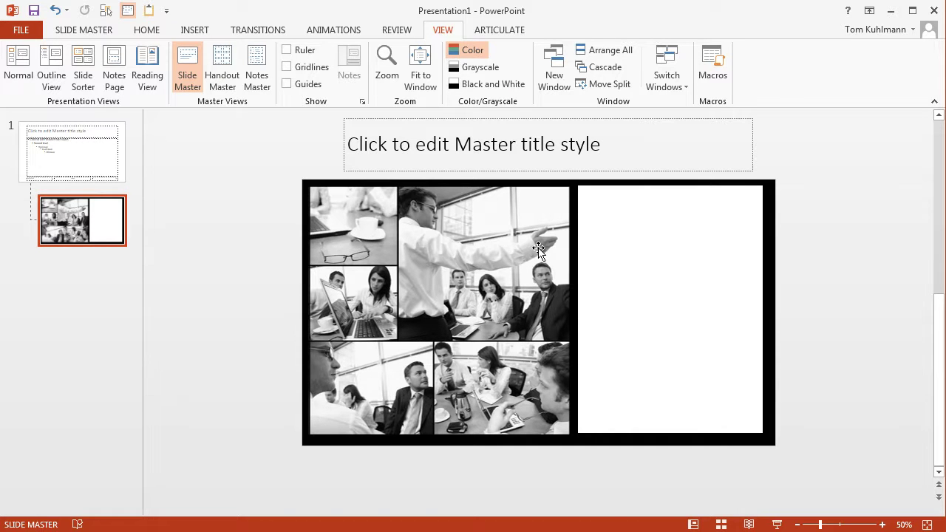
click(718, 242)
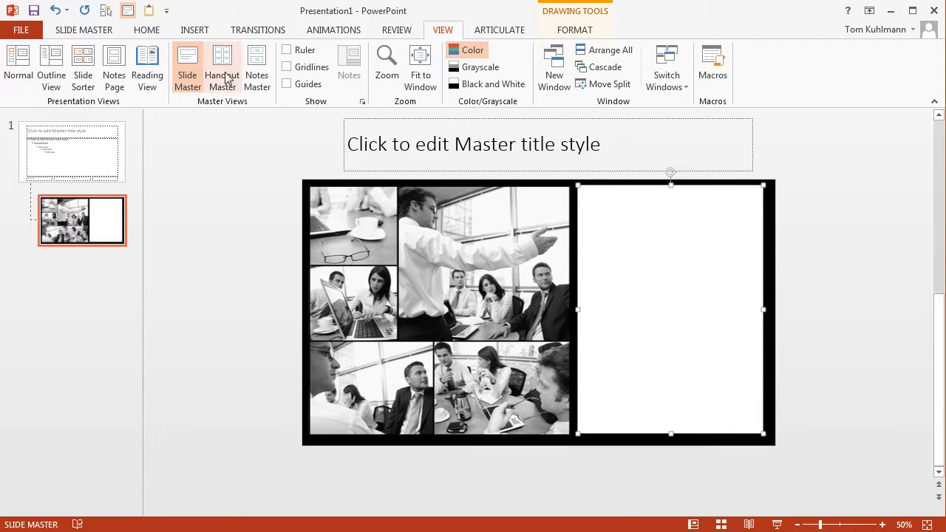
click(88, 32)
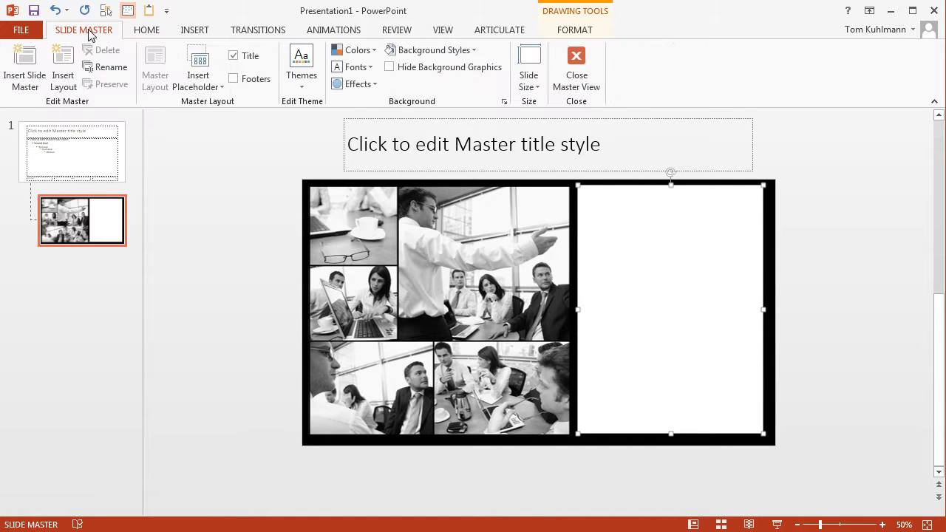
click(581, 62)
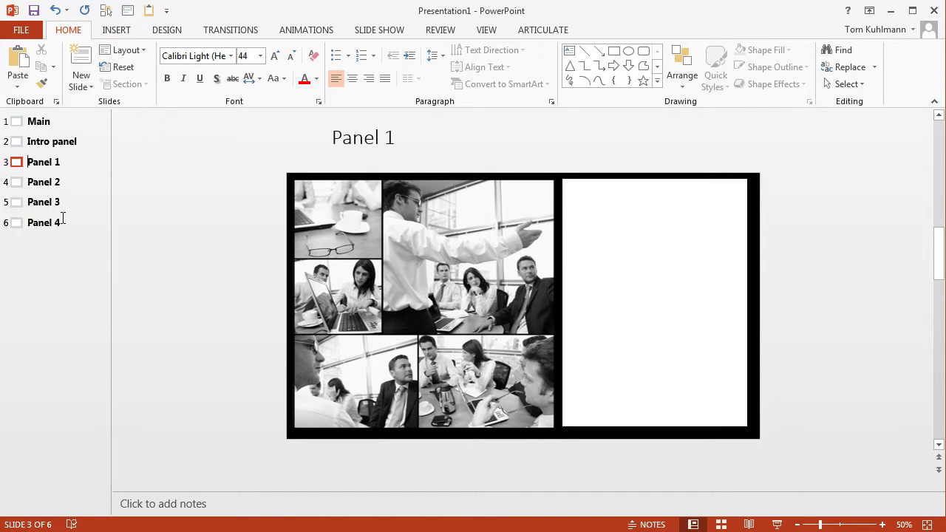
Step: Check the title of the Panel 1 slide and reopen the collage layout in Slide Master view
click(352, 139)
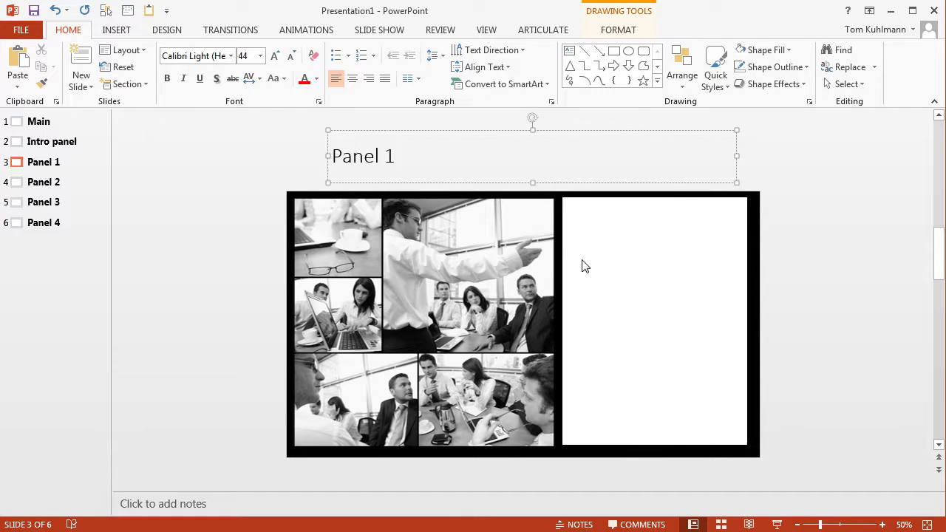
click(497, 32)
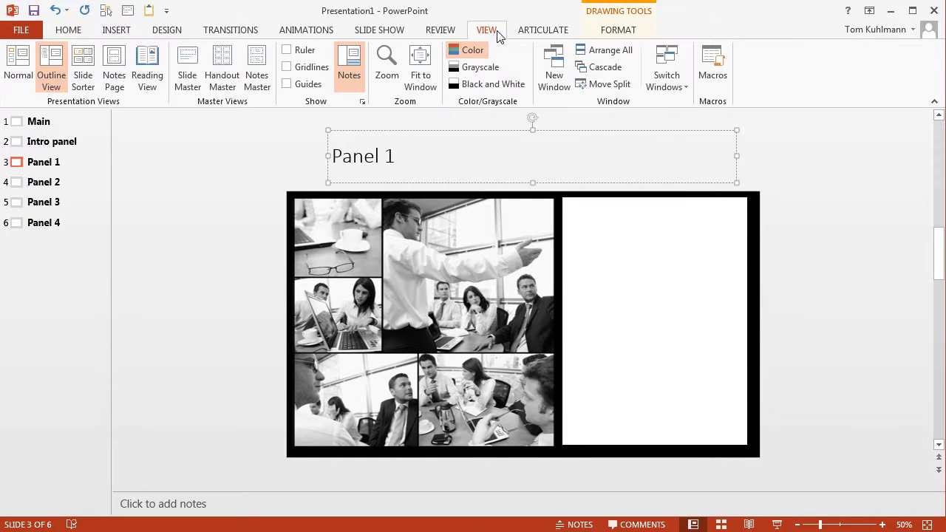
click(188, 70)
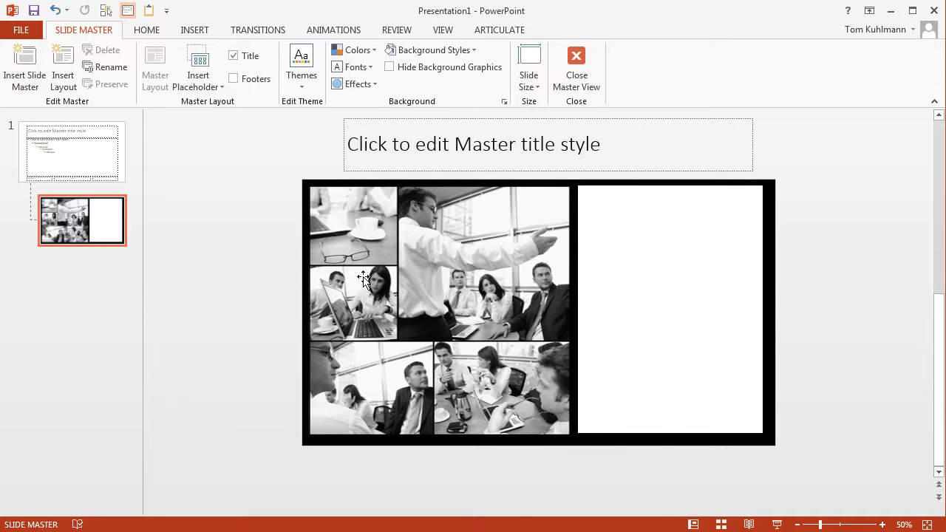
Step: Draw a rectangle about 3.83" high and 4.35" wide over the collage's large photo of the pointing man
click(191, 32)
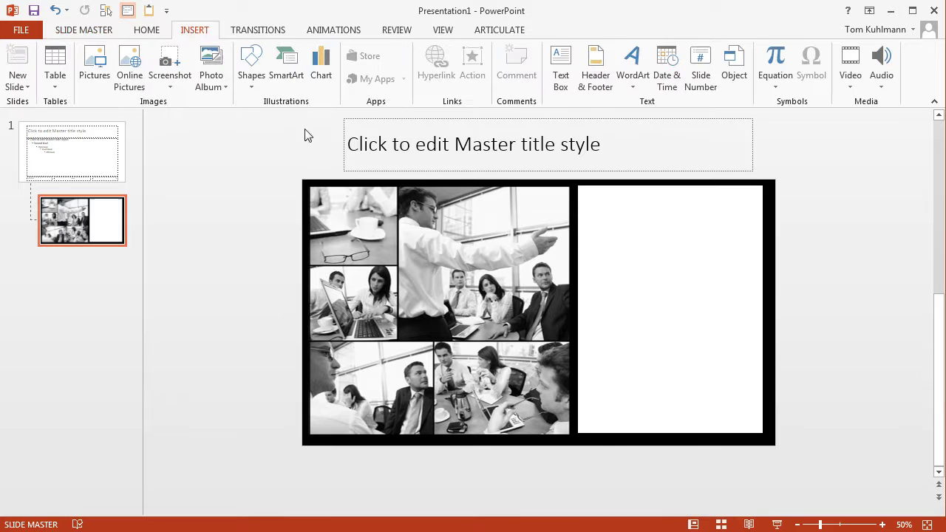
click(251, 85)
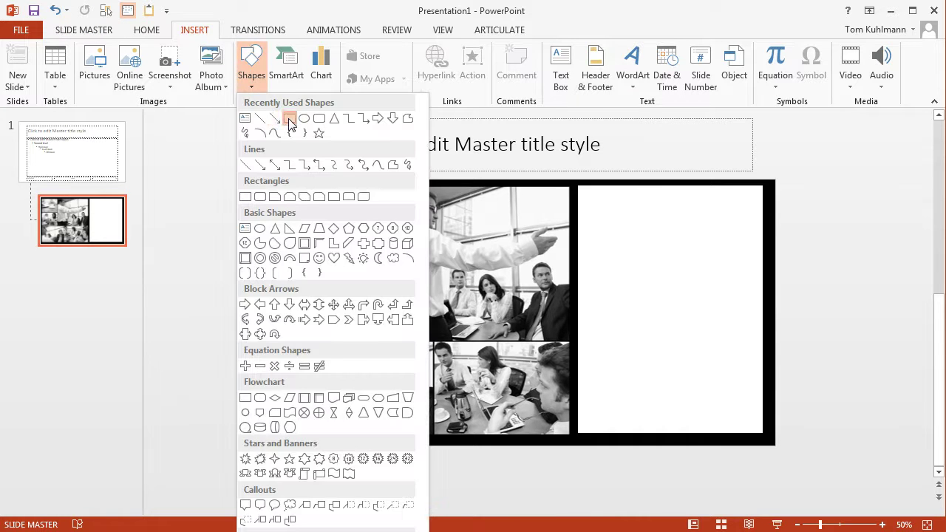
click(289, 119)
mouse_move(406, 195)
mouse_down()
mouse_move(450, 294)
mouse_move(566, 342)
mouse_move(561, 331)
mouse_up()
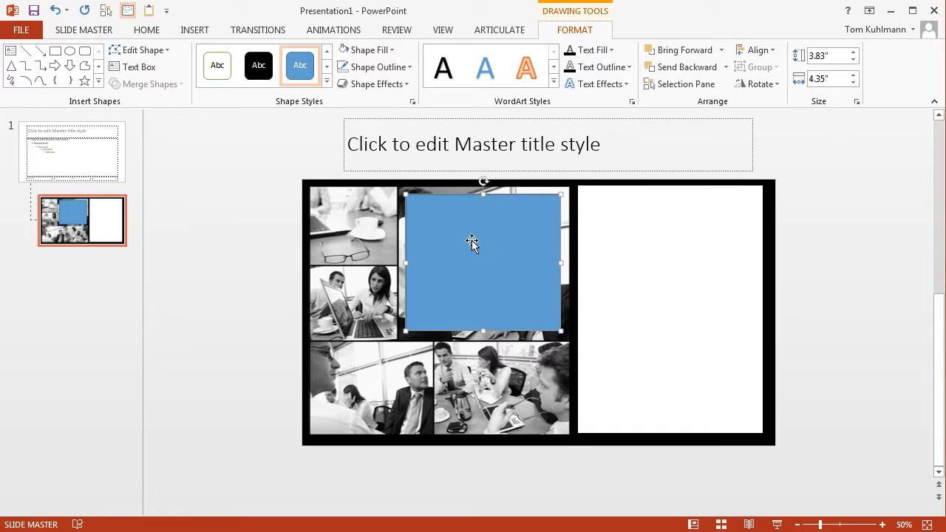
Step: Link the large rectangle to slide 2, Intro panel, as a place in this document
key(ctrl+k)
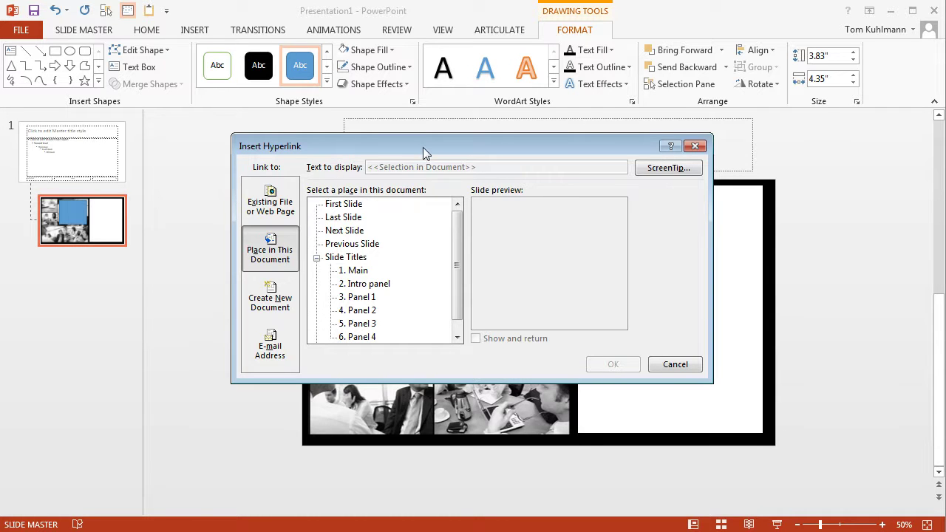
drag(423, 148, 439, 174)
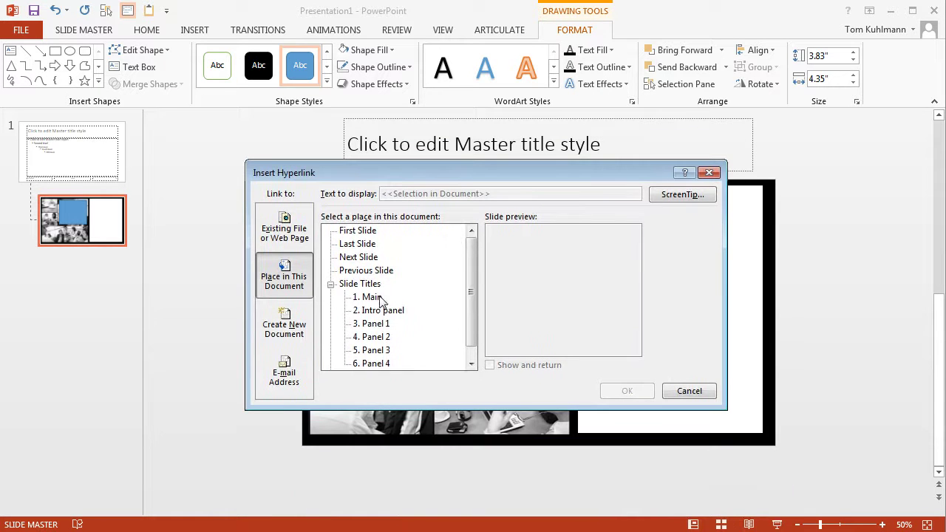
click(378, 310)
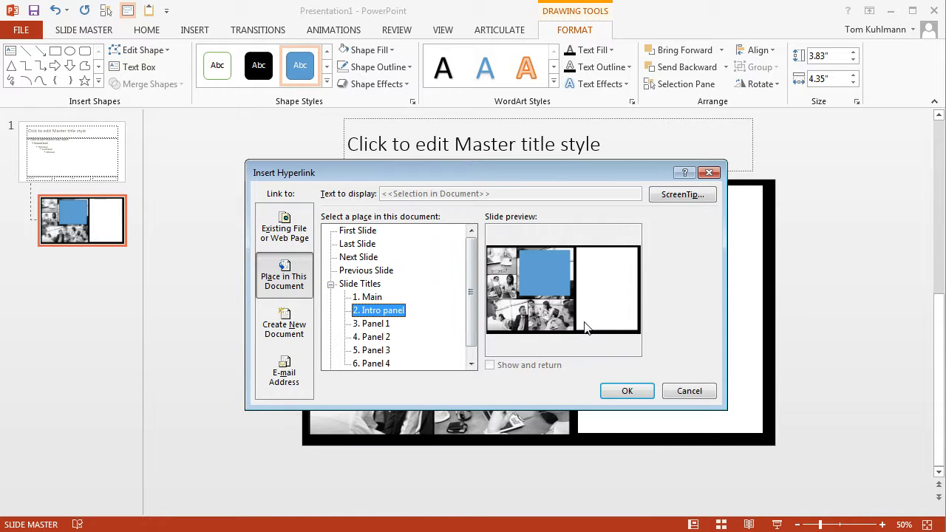
click(627, 392)
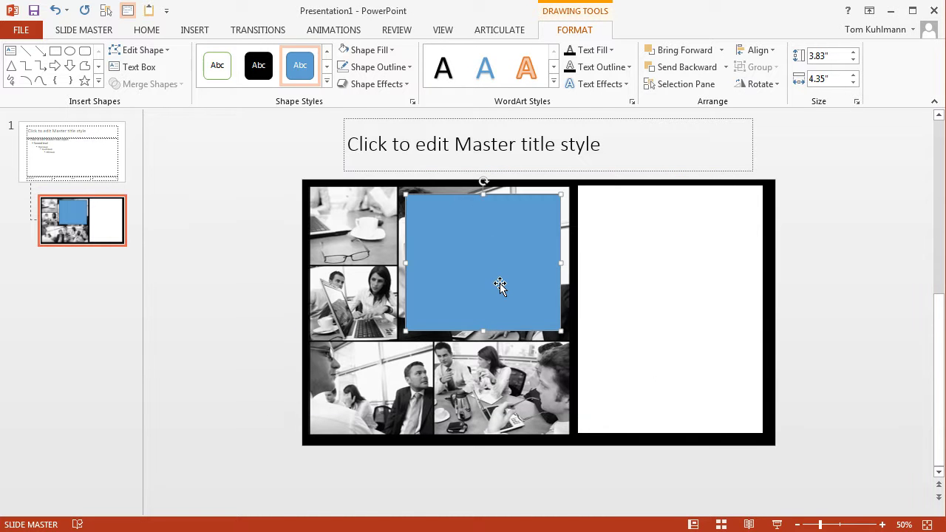
Step: Place a copy of the rectangle, about 1.83" high and 1.88" wide, over the coffee cup photo and link it to slide 3, Panel 1
drag(500, 283, 408, 283)
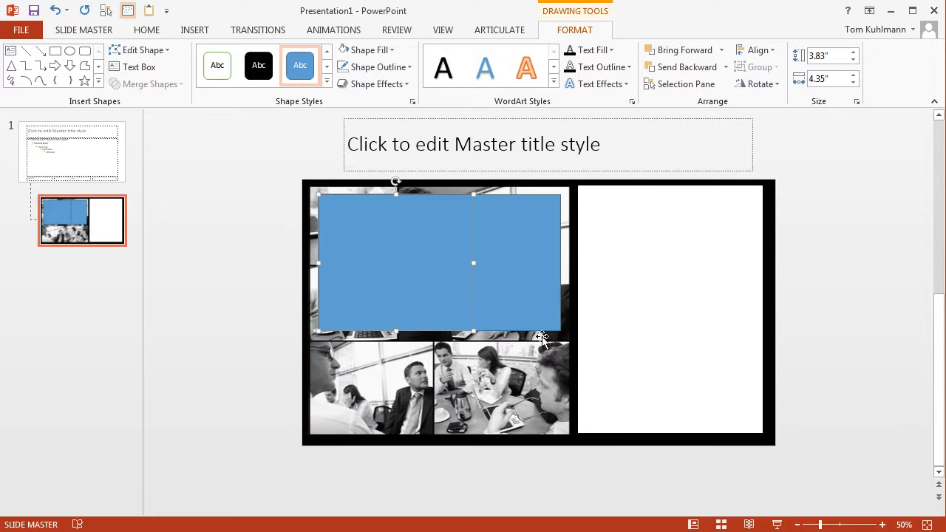
drag(473, 331, 385, 253)
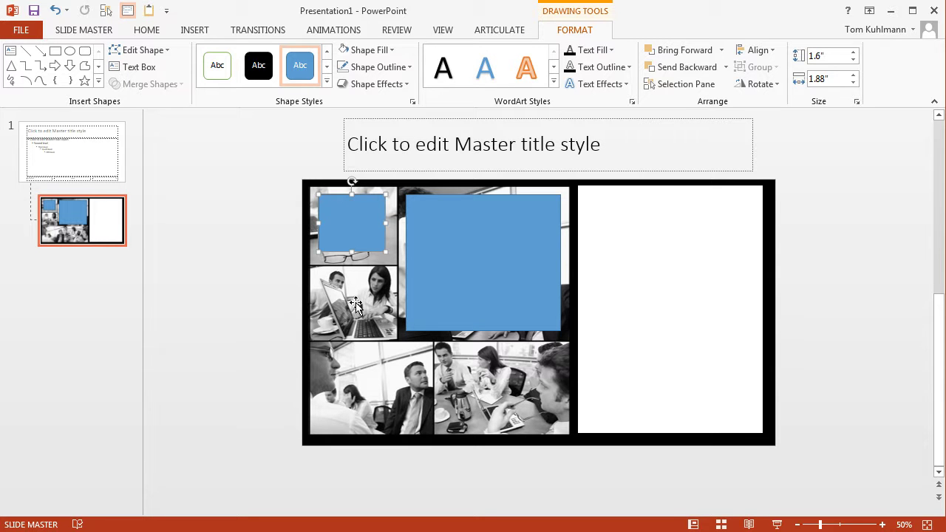
drag(385, 253, 385, 261)
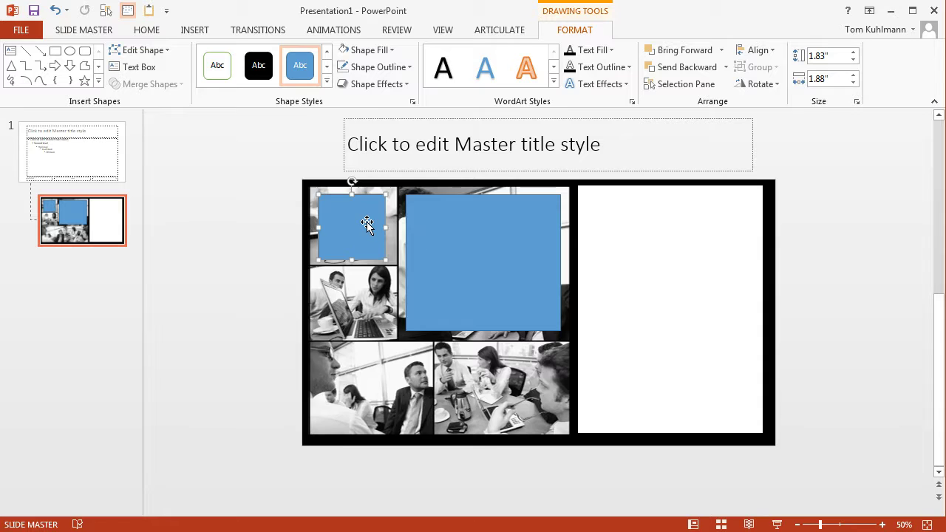
key(ctrl+k)
click(384, 325)
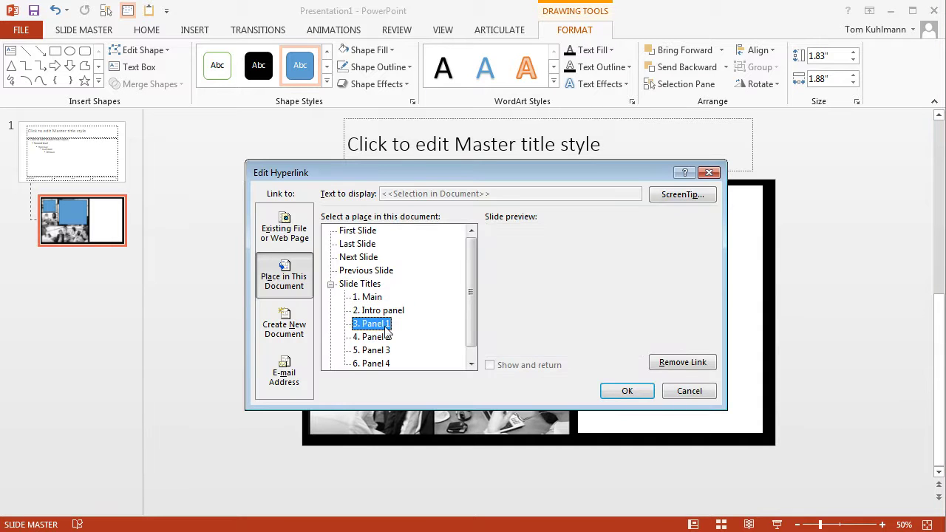
click(613, 390)
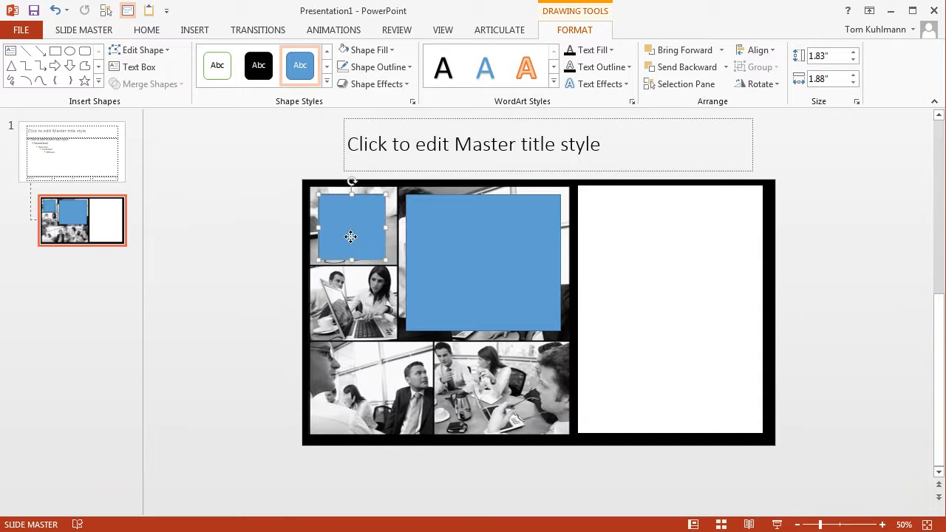
Step: Duplicate the small rectangle over the laptop photo below it and link the copy to slide 4, Panel 2
drag(351, 237, 353, 301)
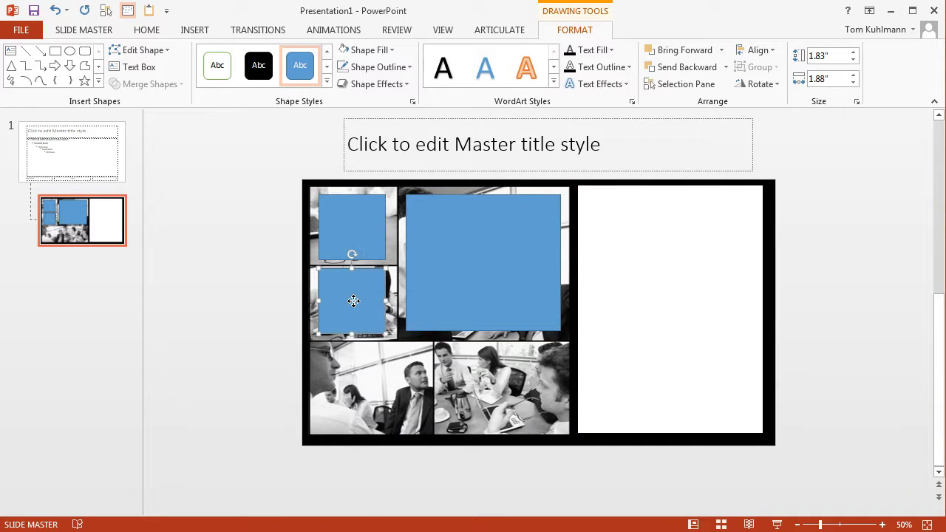
right_click(353, 301)
key(Escape)
key(ctrl+k)
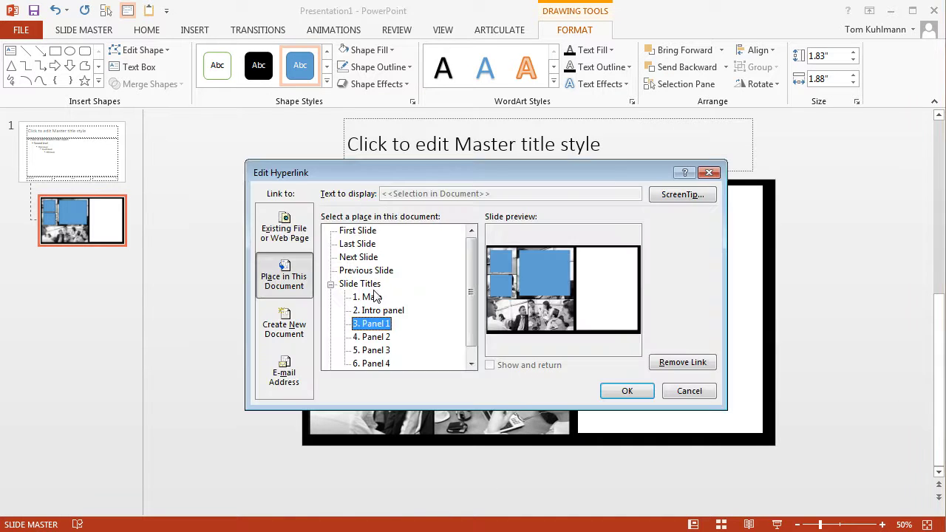
click(380, 337)
click(625, 392)
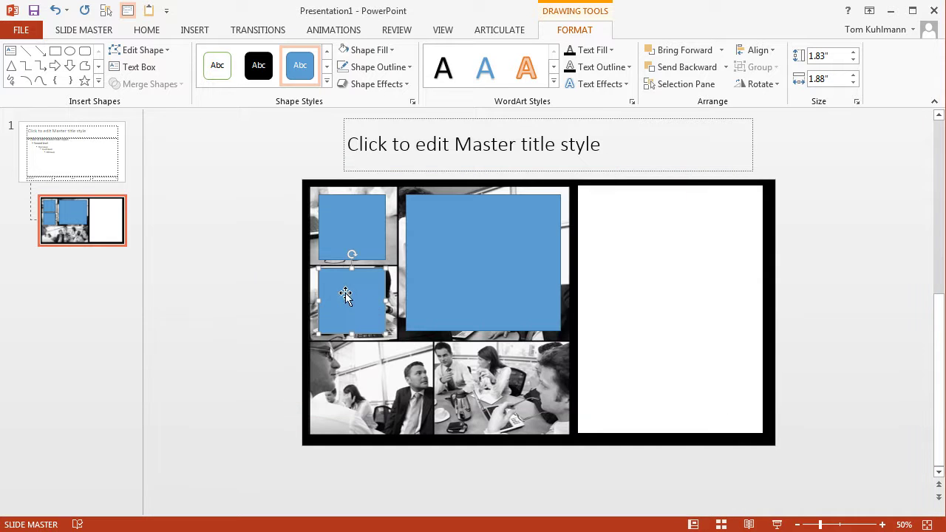
Step: Place a rectangle copy about 2.2" high and 2.88" wide over the collage's lower-left photo and link it to slide 5, Panel 3
drag(347, 291, 343, 375)
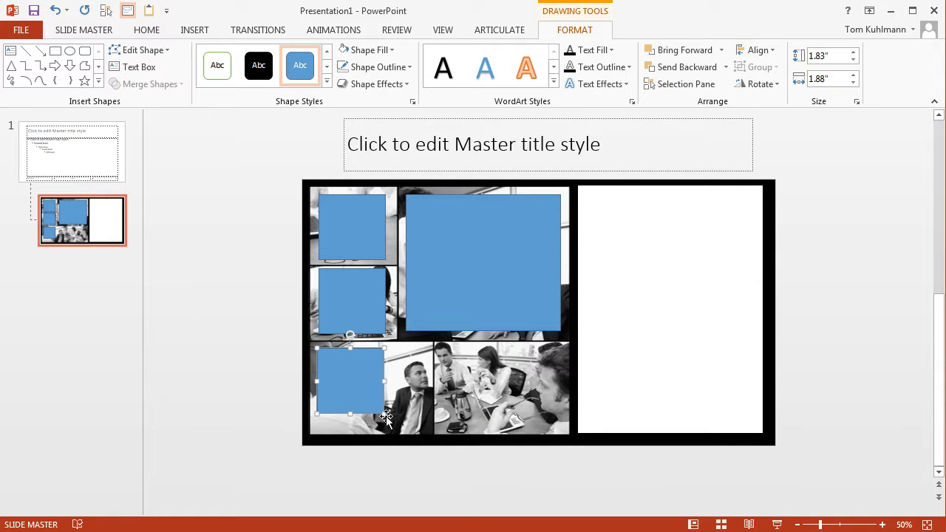
drag(386, 411, 419, 427)
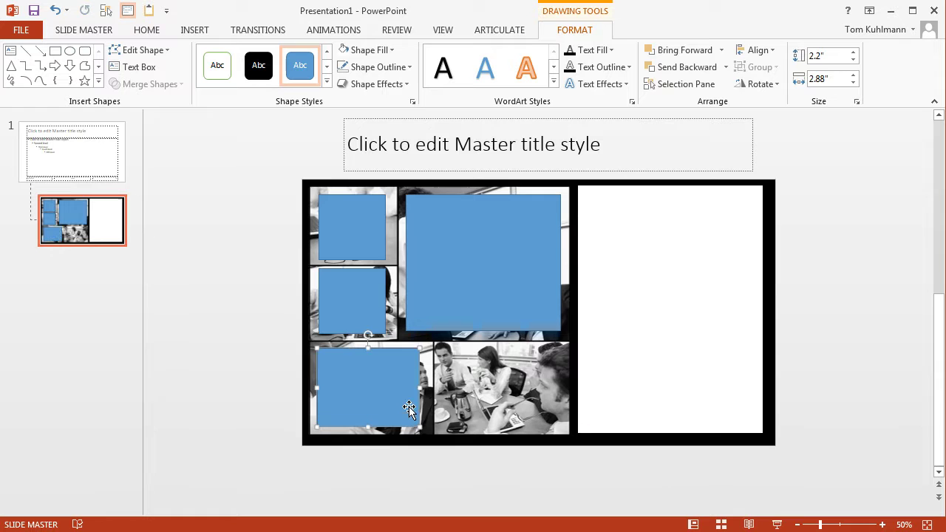
key(ctrl+k)
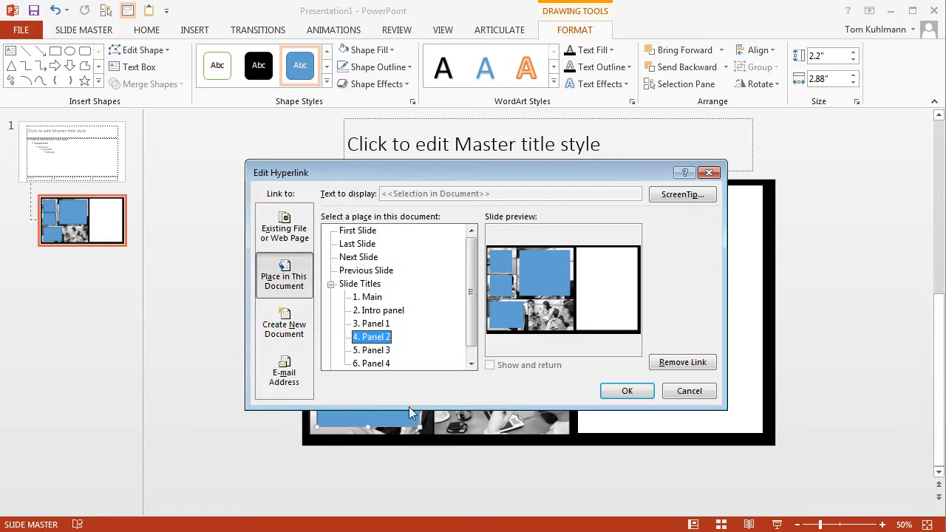
click(372, 350)
click(626, 392)
Step: Place a rectangle copy about 2.2" high and 3.36" wide over the collage's lower-right photo and link it to slide 6, Panel 4
drag(403, 392, 561, 388)
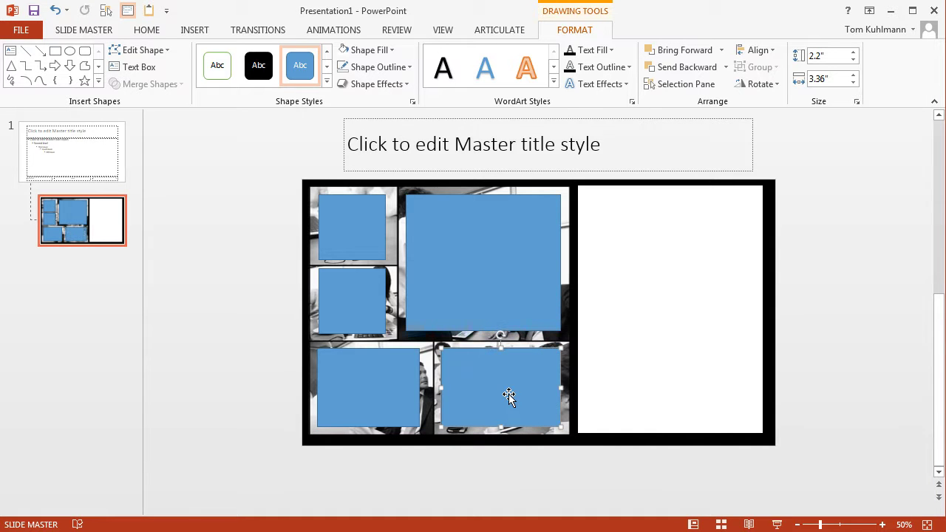
key(ctrl+k)
click(366, 364)
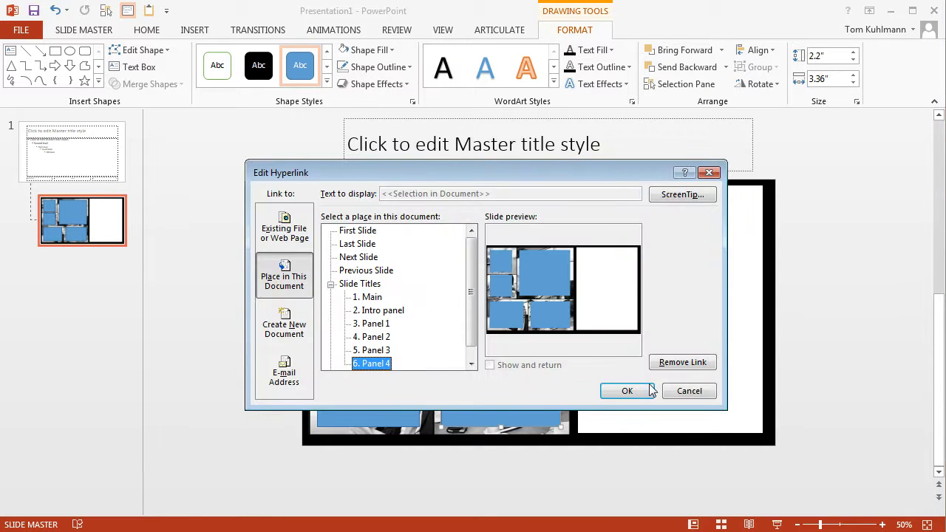
click(625, 391)
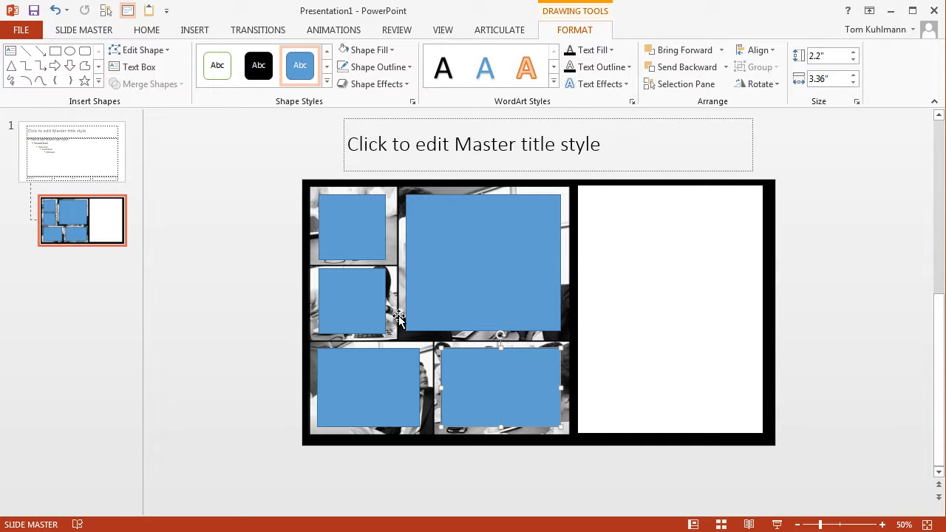
Step: List the layout's objects by name and rename the white rectangle beside the collage "content"
click(148, 31)
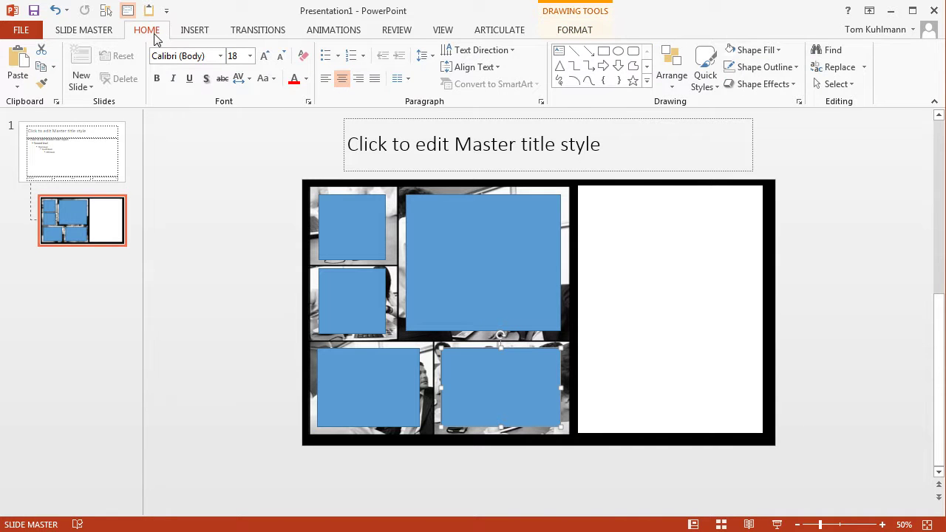
click(836, 84)
click(864, 138)
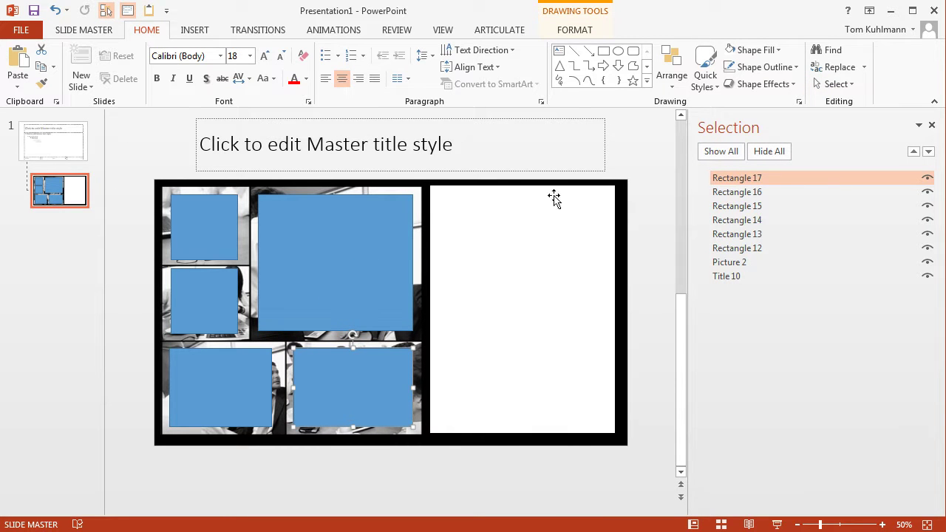
click(732, 278)
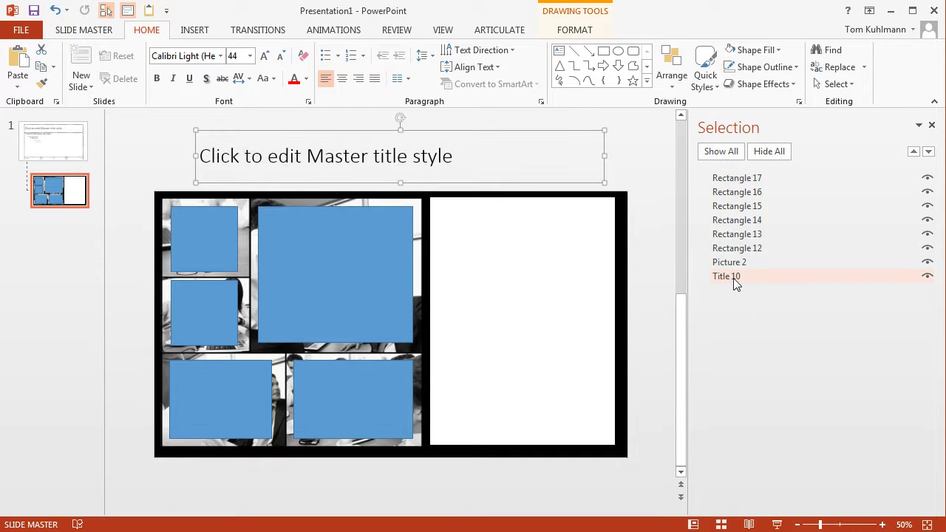
click(736, 261)
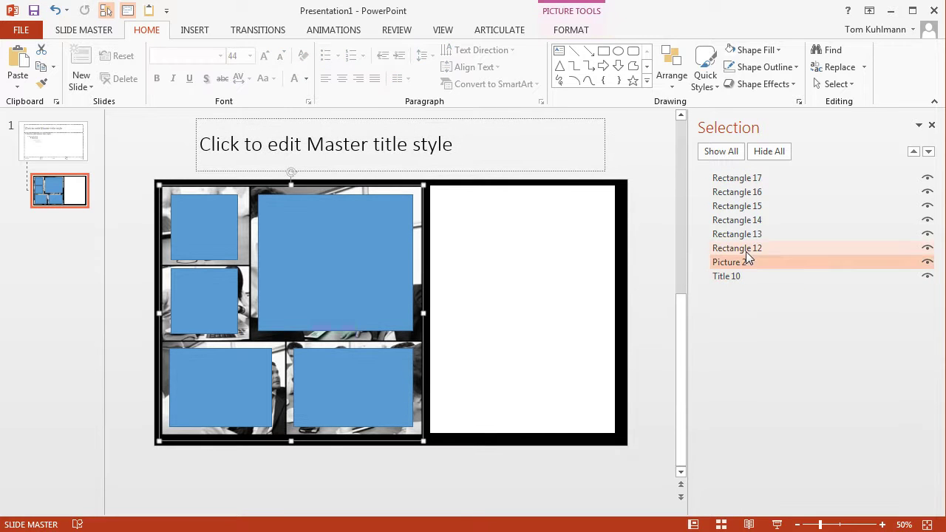
click(745, 250)
click(745, 251)
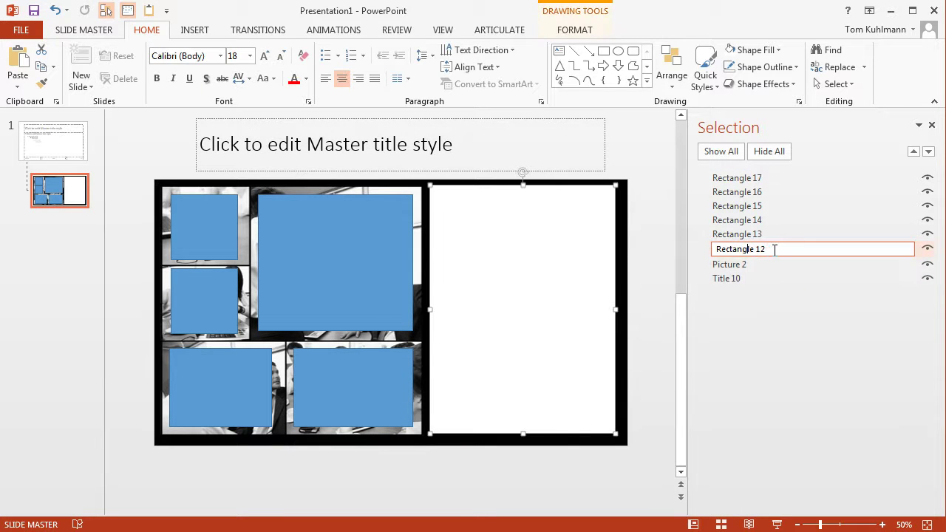
text(content)
Step: Rename the large blue rectangle over the main collage photo "link intro"
click(754, 236)
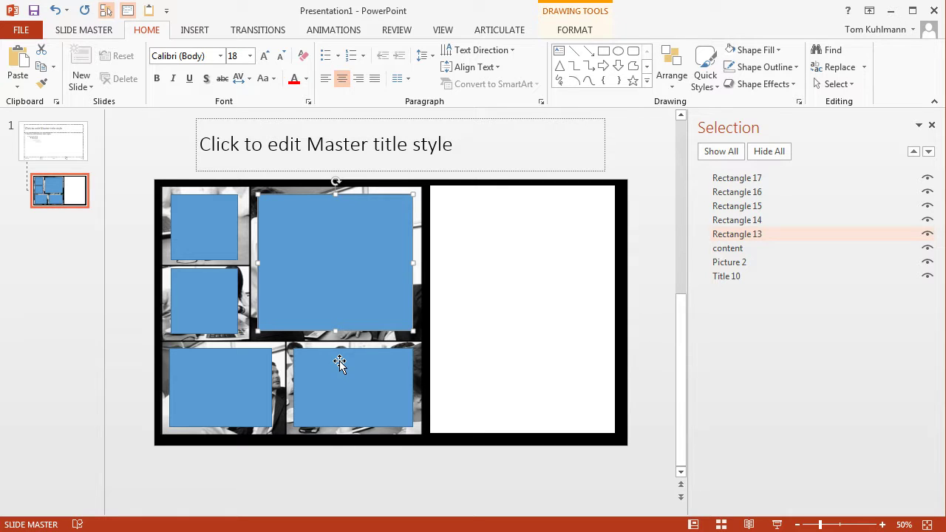
click(748, 235)
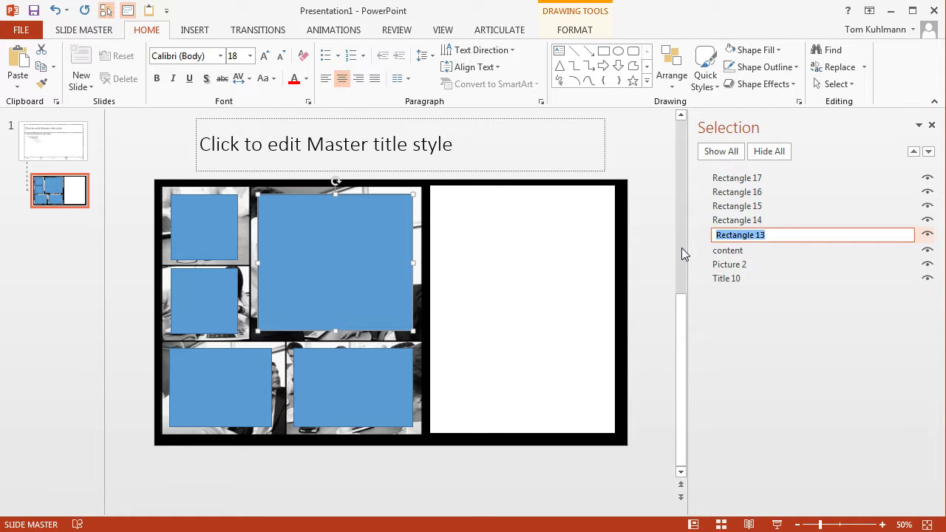
text(lin)
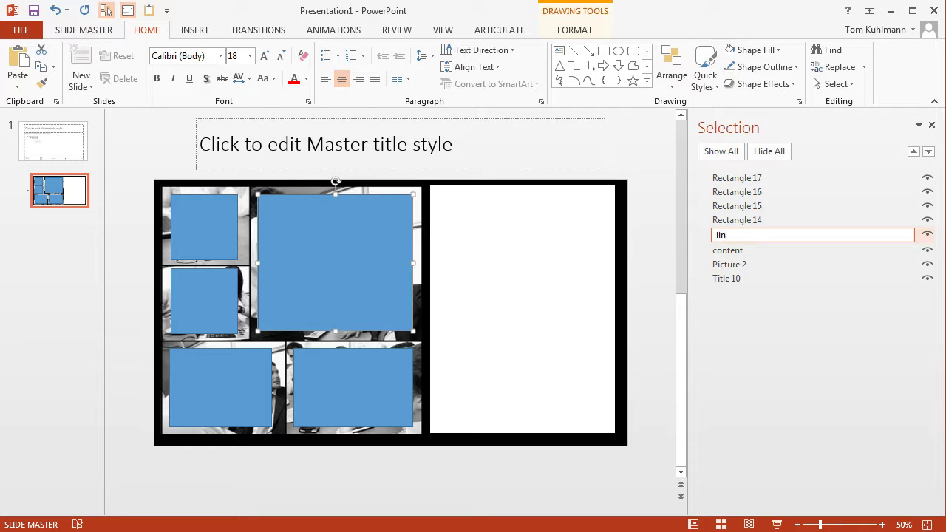
text(k intro)
Step: Rename the upper small blue rectangle "link 1" and the small one below it "link 2"
click(755, 221)
click(755, 220)
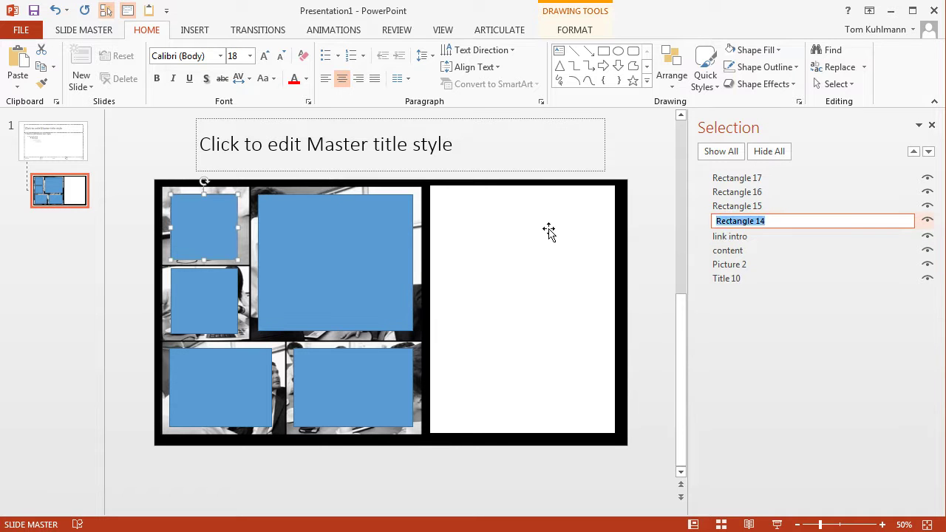
text(link 1)
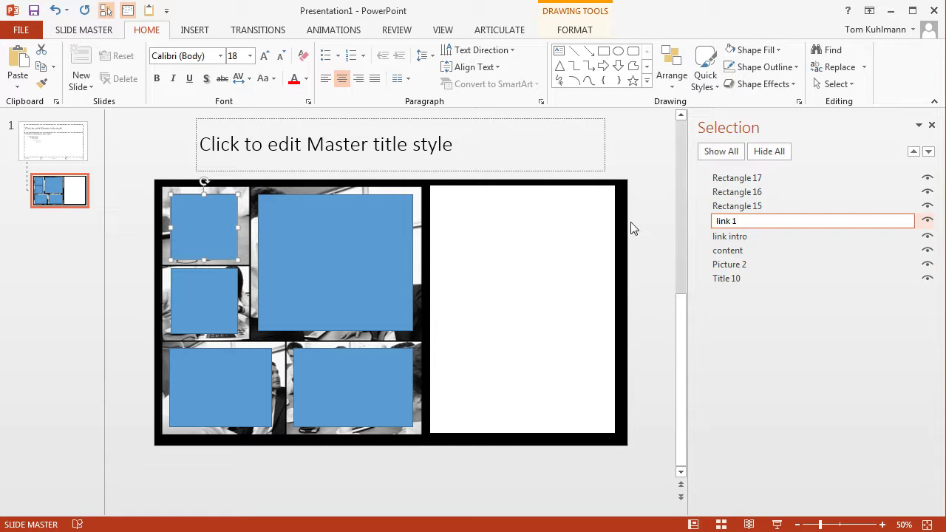
click(717, 207)
click(717, 207)
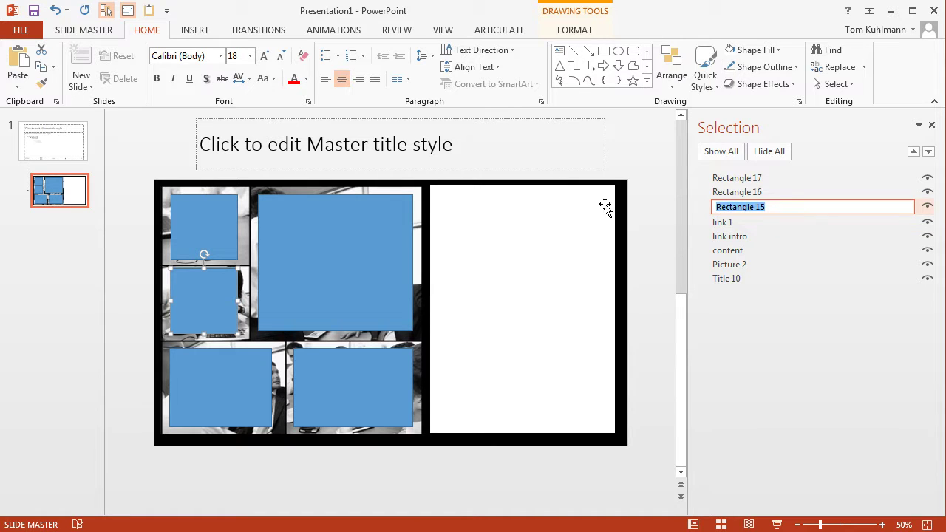
text(lik)
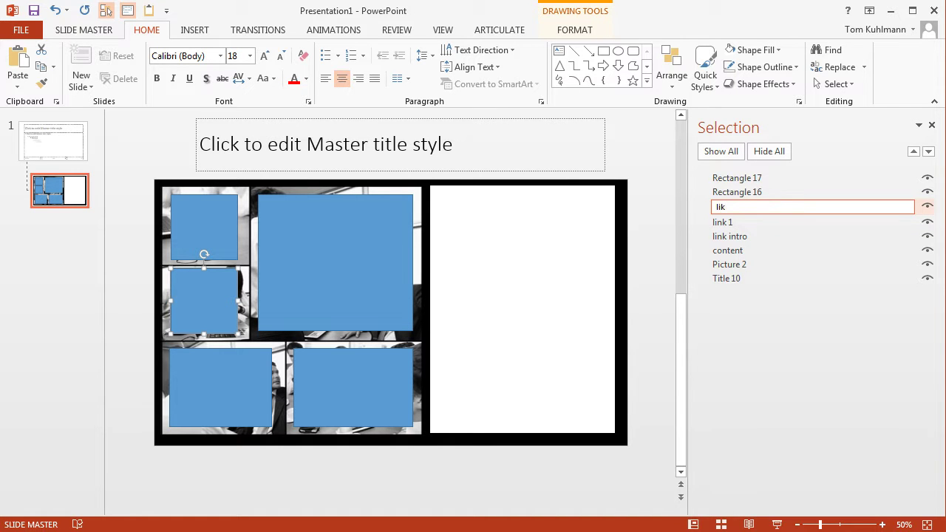
key(BackSpace)
text(nk 2)
Step: Rename the collage's lower-left blue rectangle "link 3" and the lower-right one "link 4"
click(755, 192)
click(756, 192)
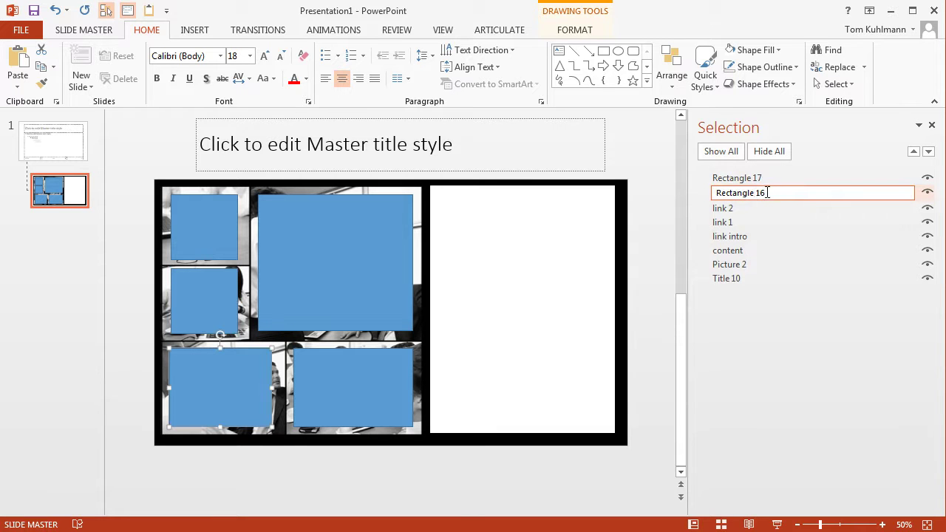
drag(769, 192, 628, 197)
text(link 3)
click(732, 180)
click(769, 184)
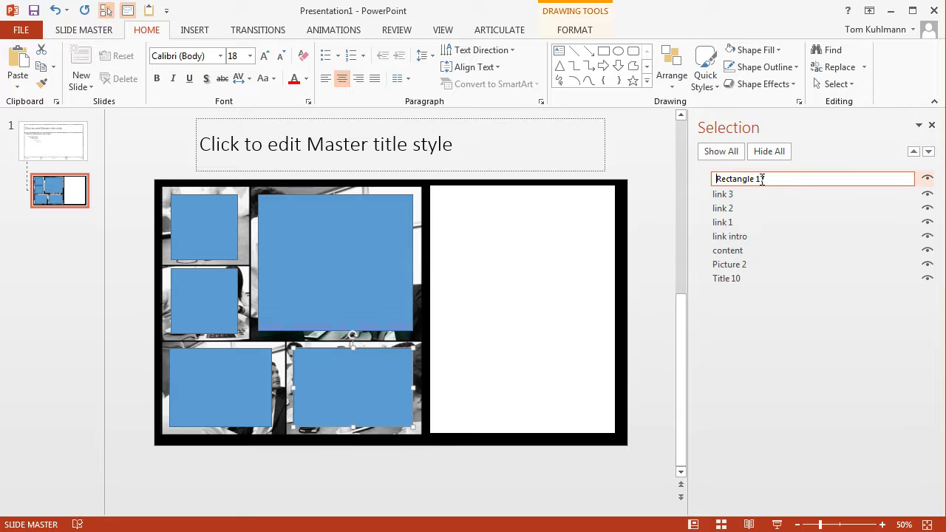
drag(769, 179, 564, 180)
text(link 4)
click(640, 167)
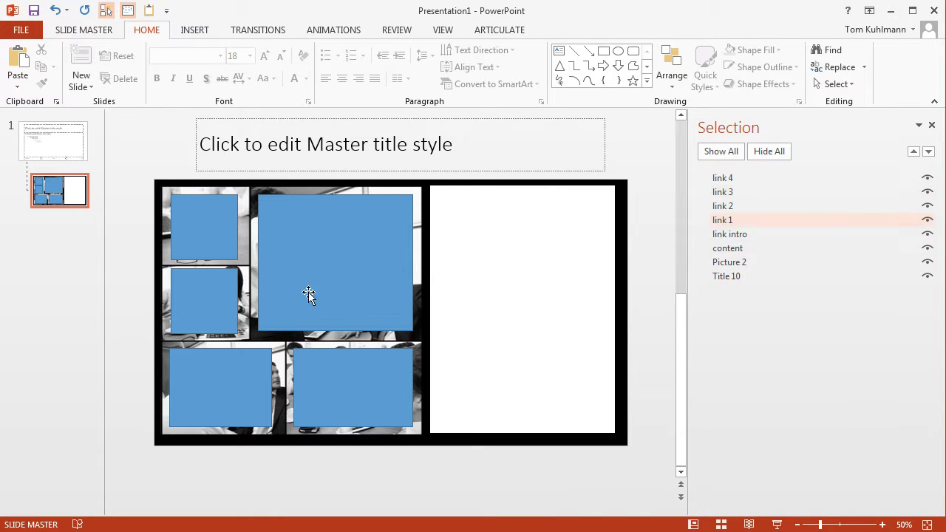
Step: Try a fill transparency of about 58% on the large link intro rectangle, and return its fill to fully opaque
click(331, 287)
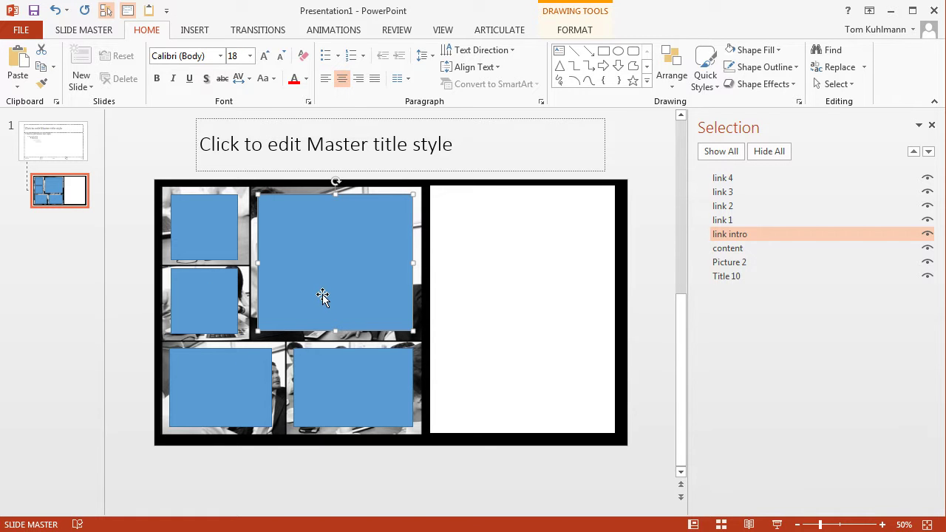
right_click(321, 262)
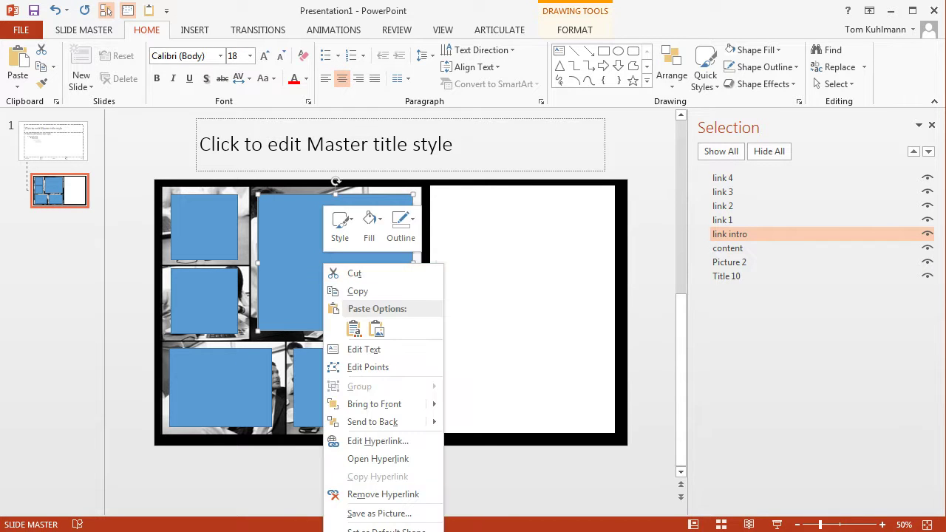
click(377, 530)
drag(570, 362, 590, 363)
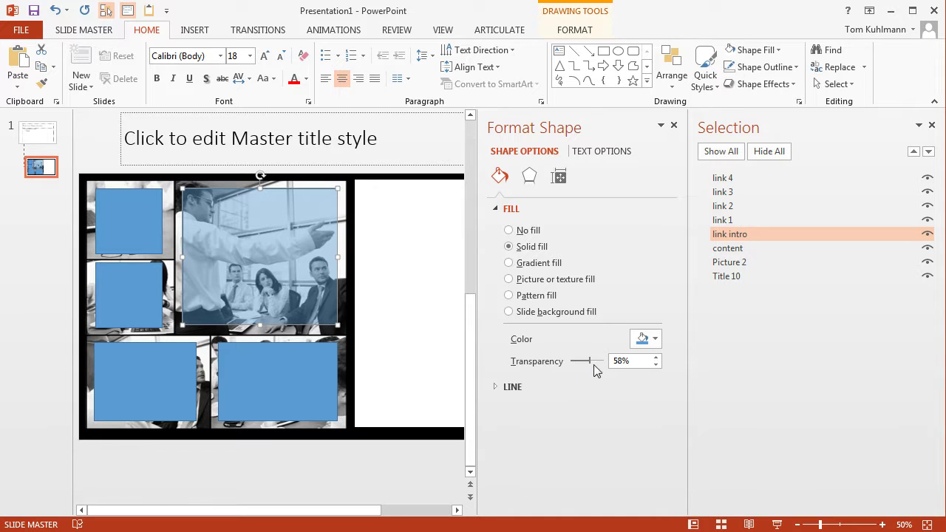
drag(592, 365, 550, 368)
click(405, 482)
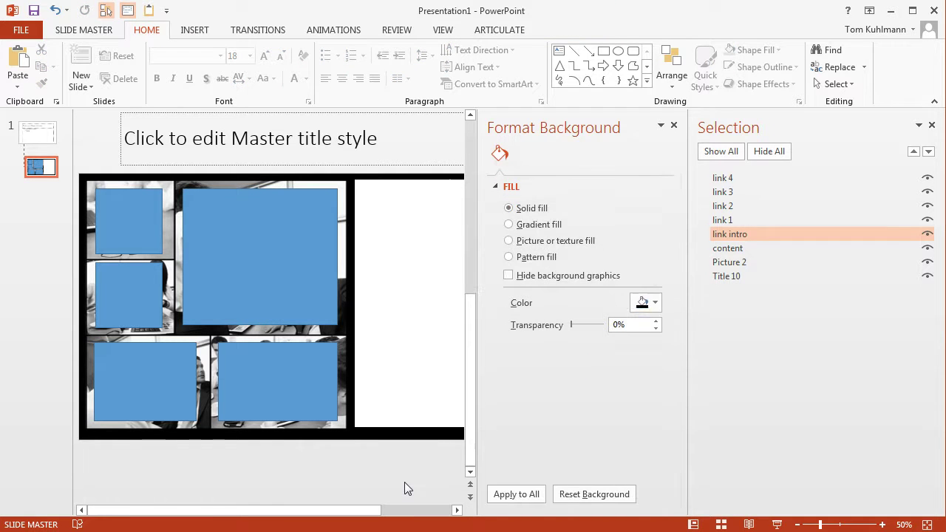
Step: Close the background formatting options and the list of layout objects
click(674, 125)
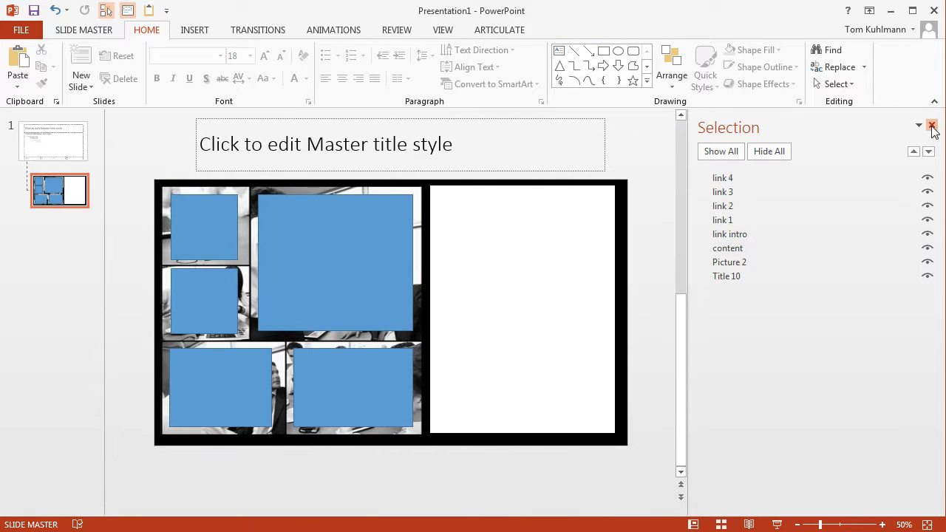
click(931, 125)
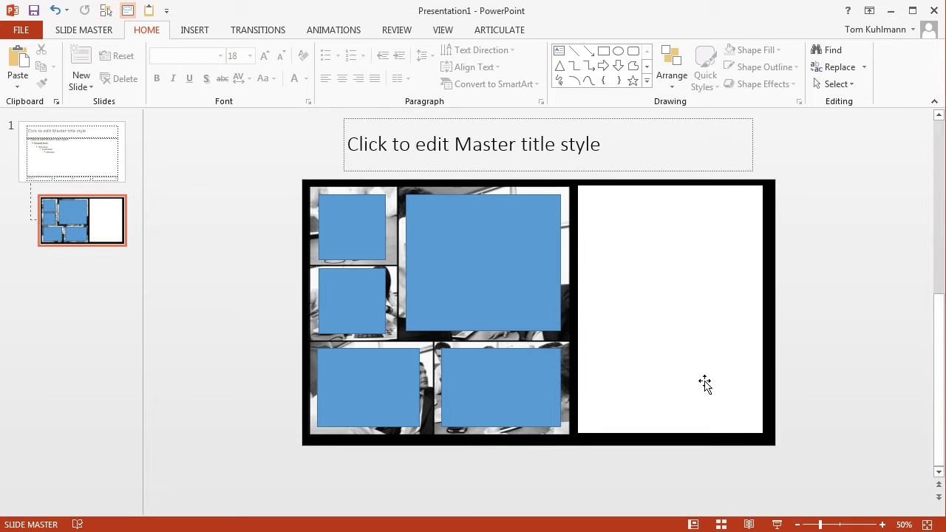